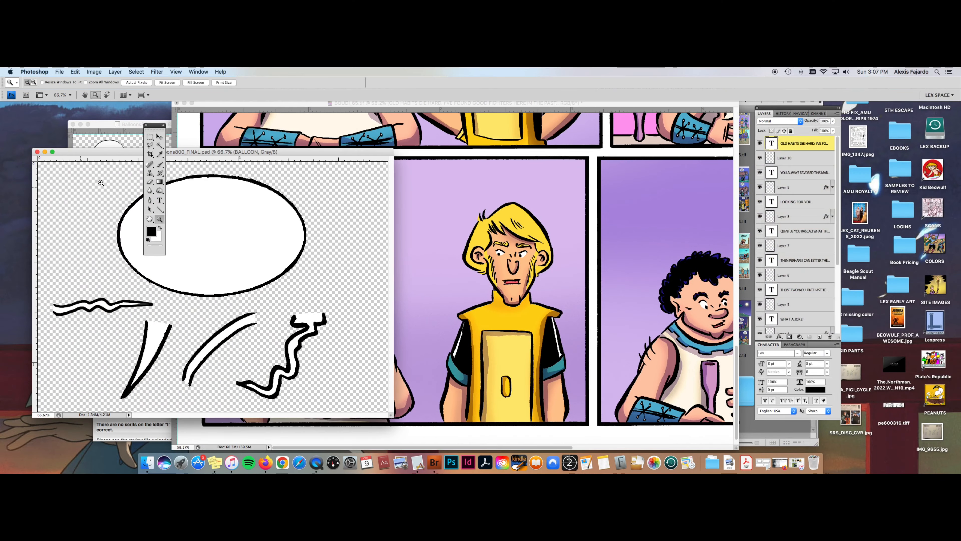
Step: Deselect the balloon in the template document and paste the copied balloon into the comic page as a new layer
key(super+d)
click(543, 189)
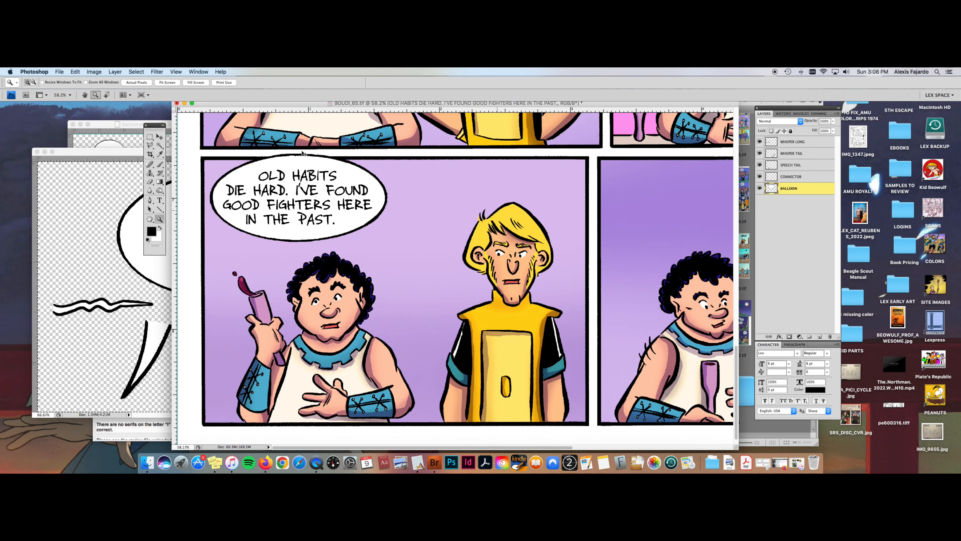
click(160, 137)
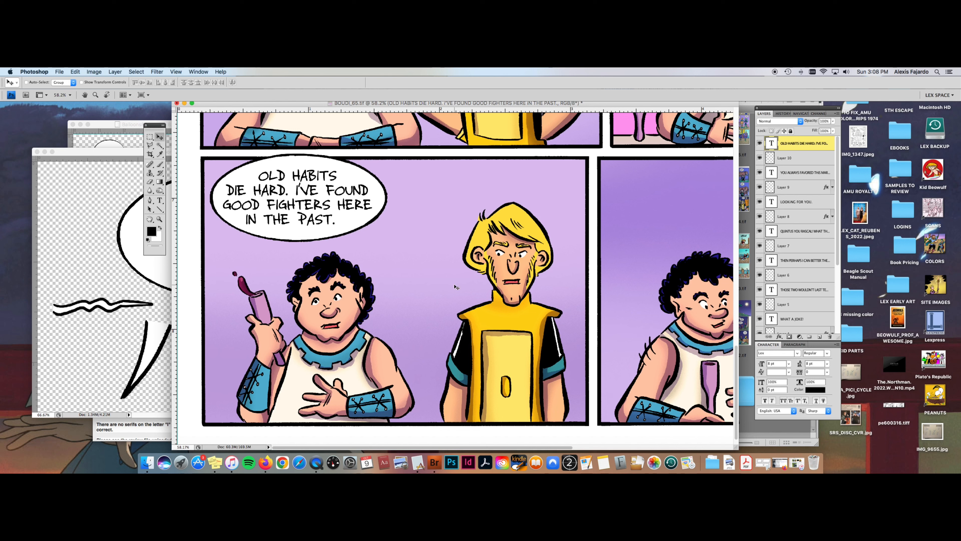
key(super+v)
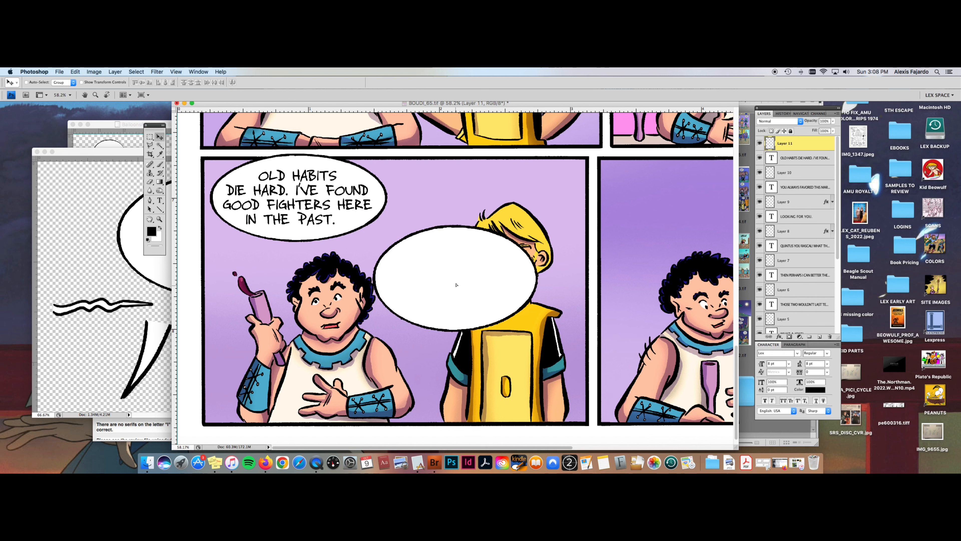
Step: Scale the pasted balloon to about 60% and place it beside the first balloon, above the blond character
drag(457, 283, 457, 227)
key(super+t)
drag(540, 262, 479, 185)
drag(498, 151, 492, 153)
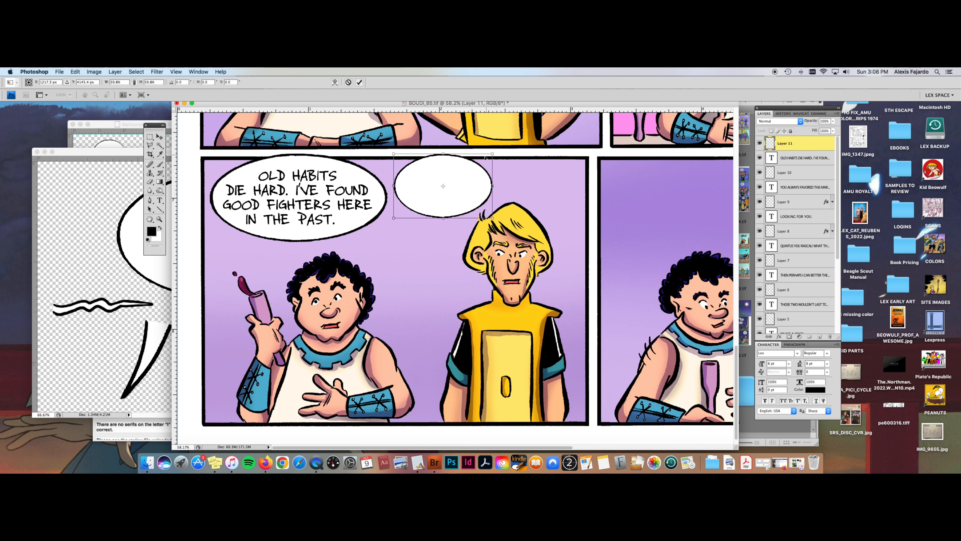
key(Return)
Step: Letter "LUCKY / FOR ME / THEN..." on three lines and center the text inside the small balloon
click(160, 200)
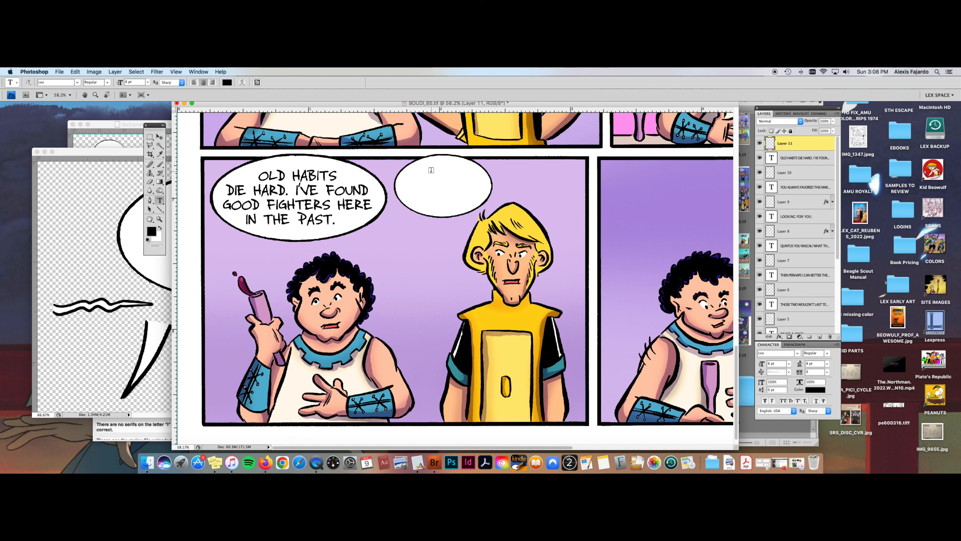
click(431, 170)
text(LUC)
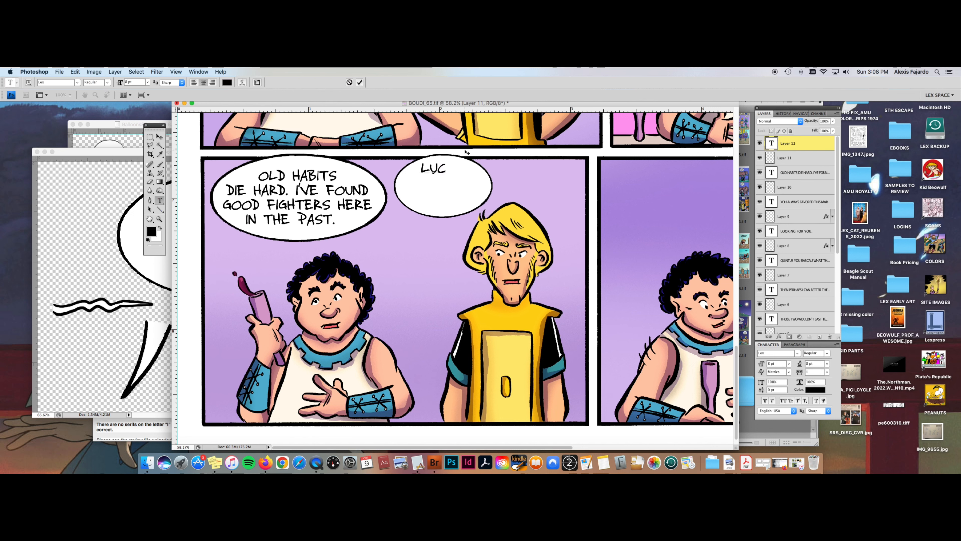
text(KY)
key(Return)
text(FOR M)
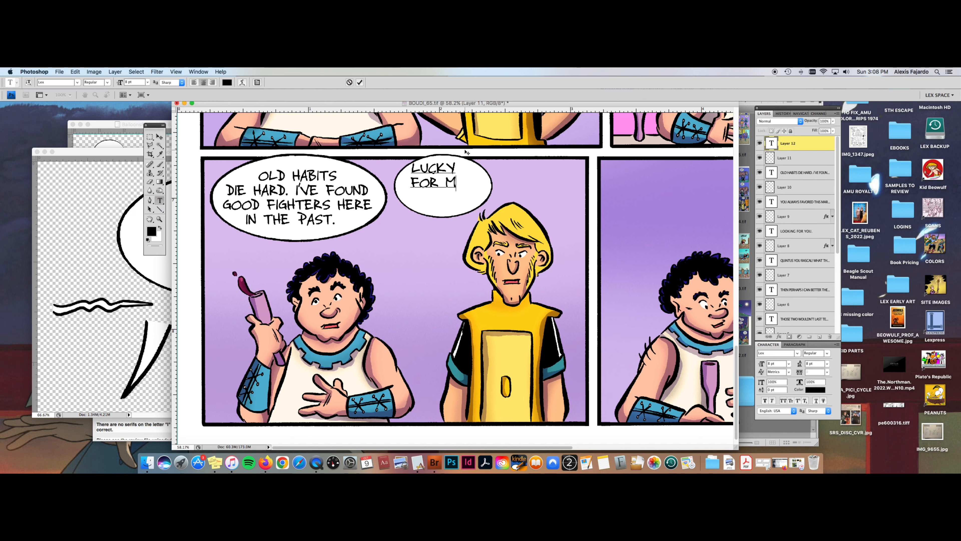
text(E)
key(Return)
text(THEN)
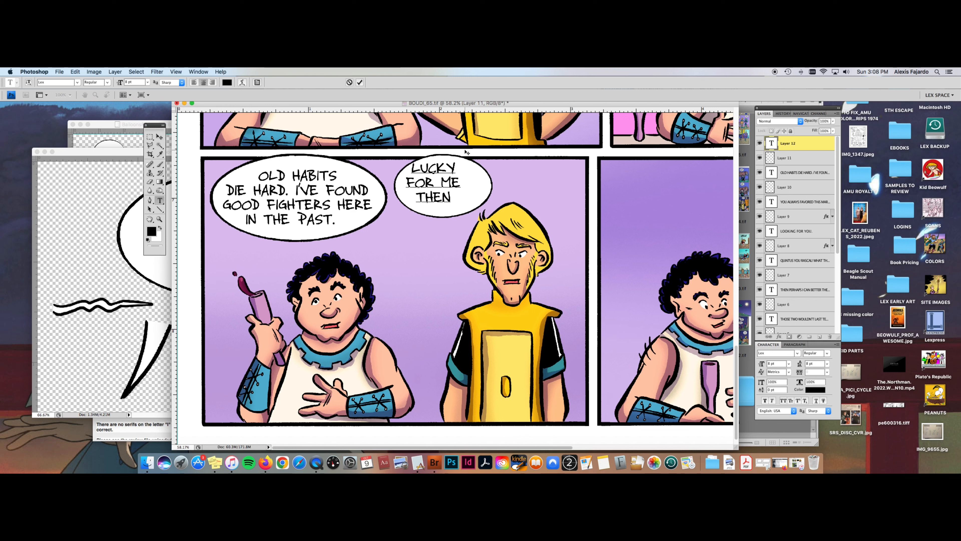
text(...)
click(163, 136)
drag(430, 154, 439, 158)
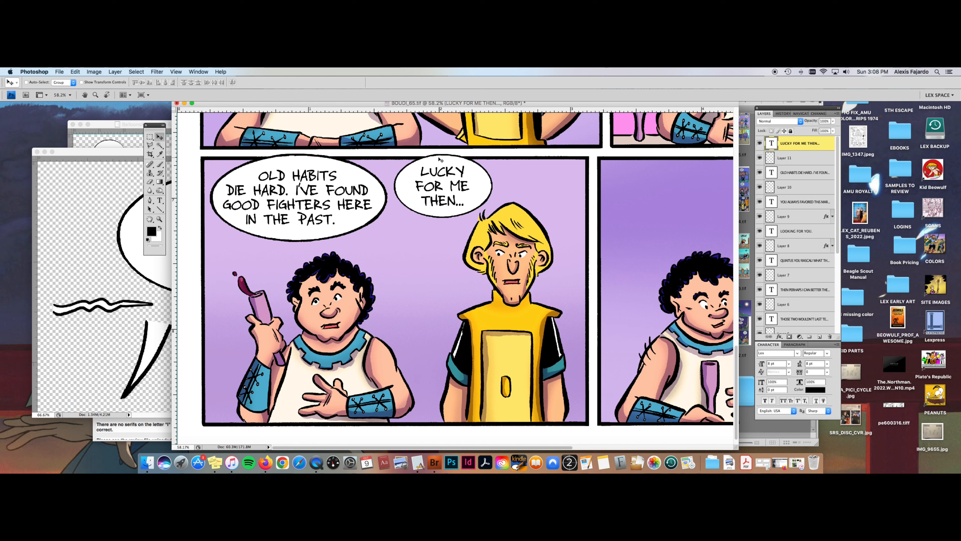
Step: Transform the small balloon on Layer 11 to be slightly taller and narrower so it fits the lettering
click(813, 158)
key(super+t)
drag(394, 153, 396, 150)
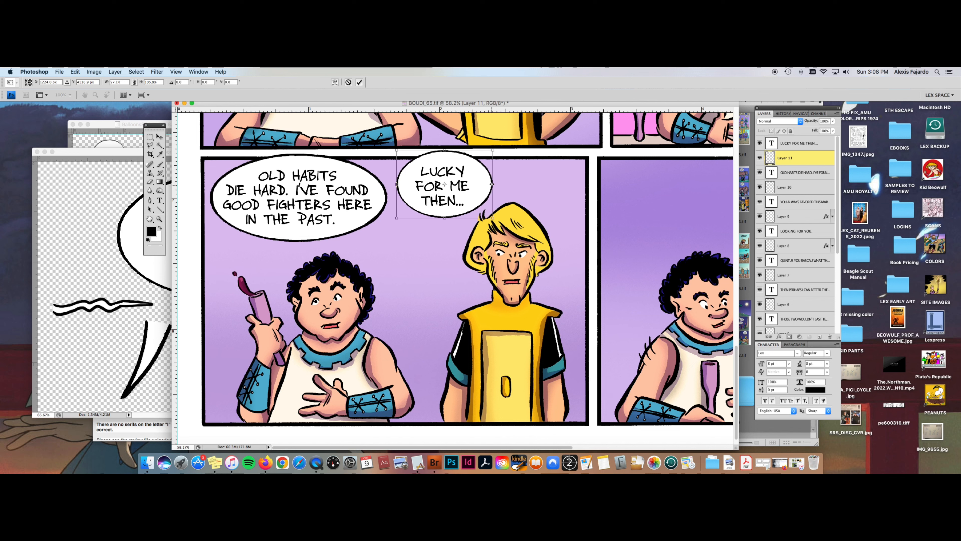
drag(491, 184, 488, 184)
key(Return)
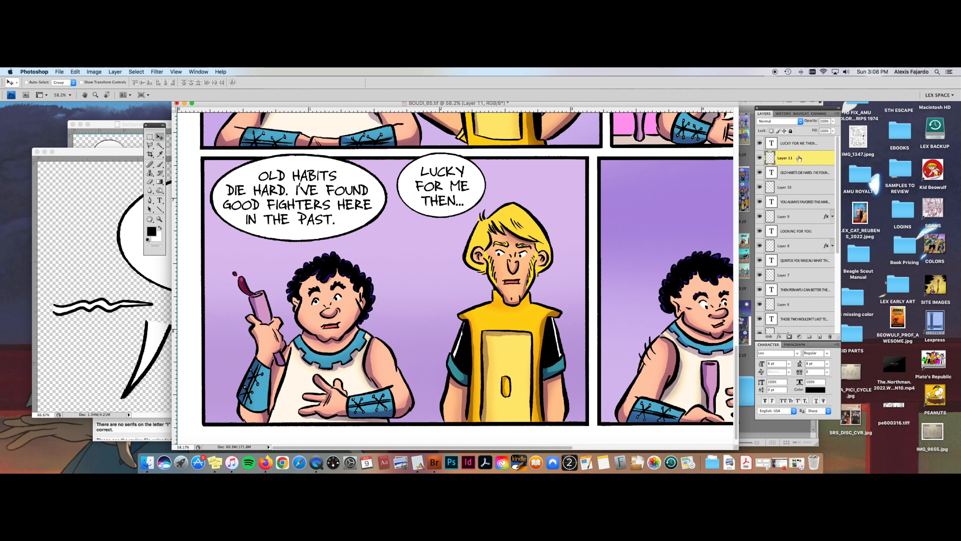
Step: Add a 2 px black outside stroke to the small balloon's layer
double_click(798, 158)
click(162, 372)
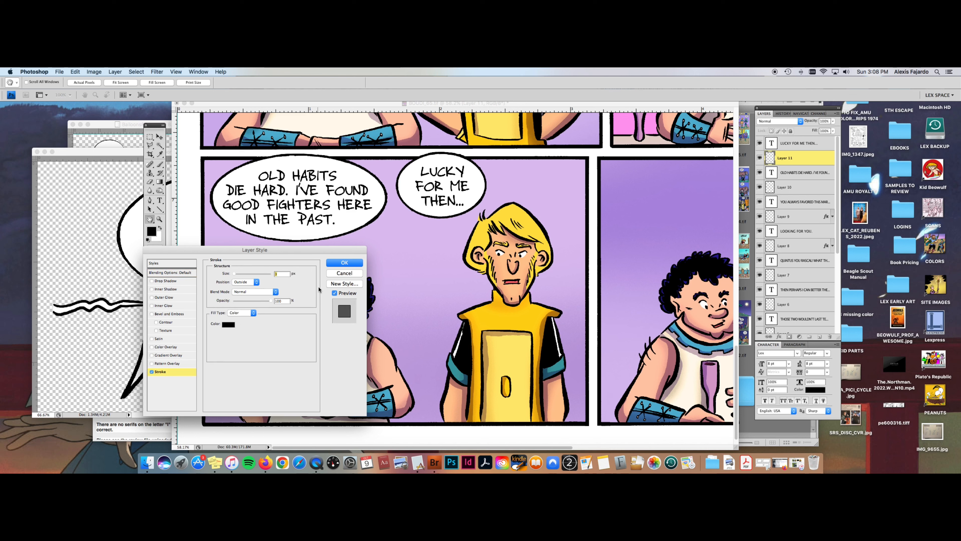
text(2)
click(345, 263)
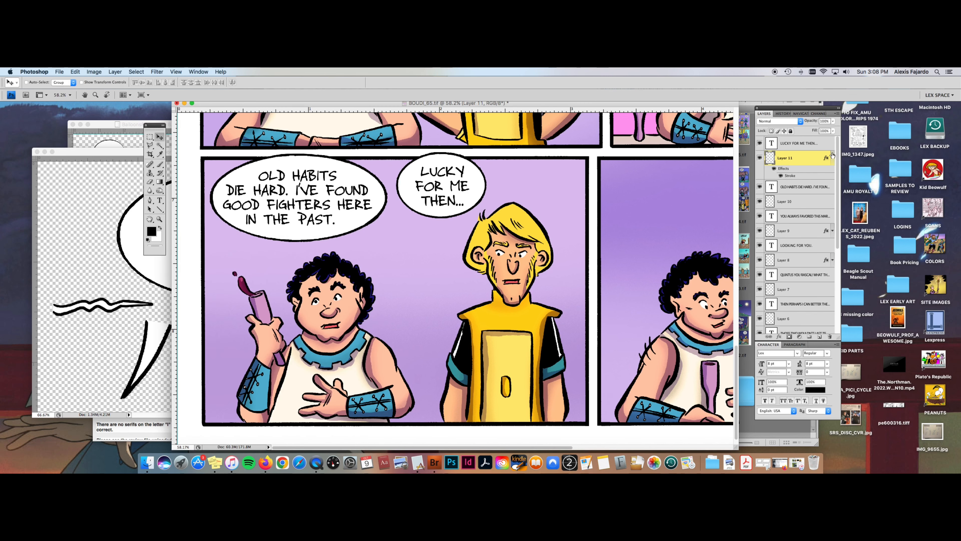
Step: Collapse the layer's effects list and shift the small balloon together with its text slightly closer to the first balloon
click(833, 157)
click(816, 147)
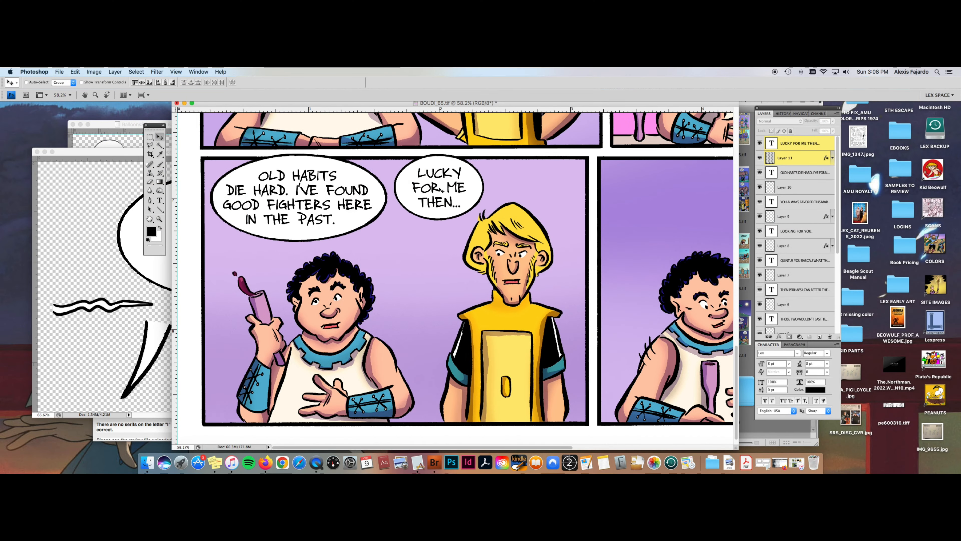
drag(441, 190, 442, 191)
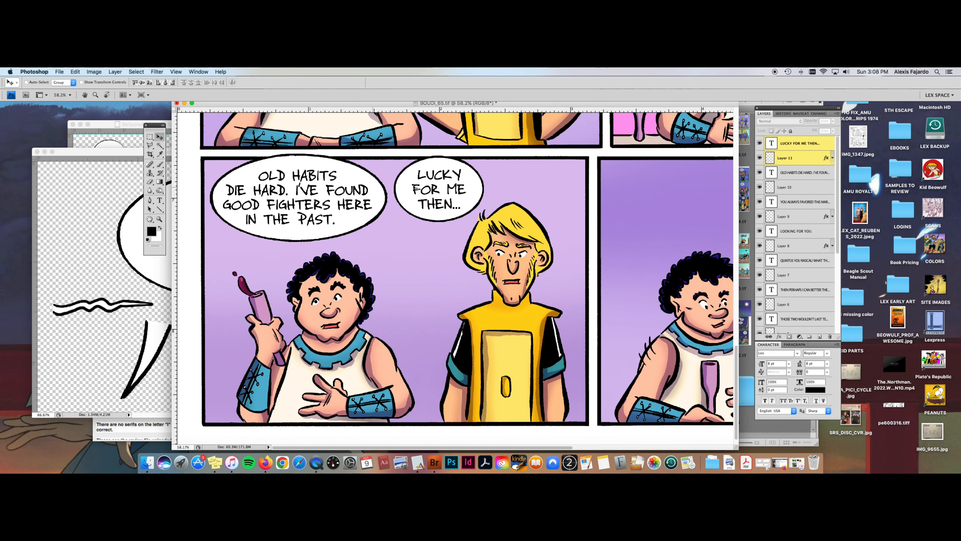
Step: Nudge the "OLD HABITS DIE HARD" text slightly to the right within its balloon
click(791, 177)
key(Right)
key(Right)
key(Right)
key(Right)
key(Right)
key(Right)
key(Right)
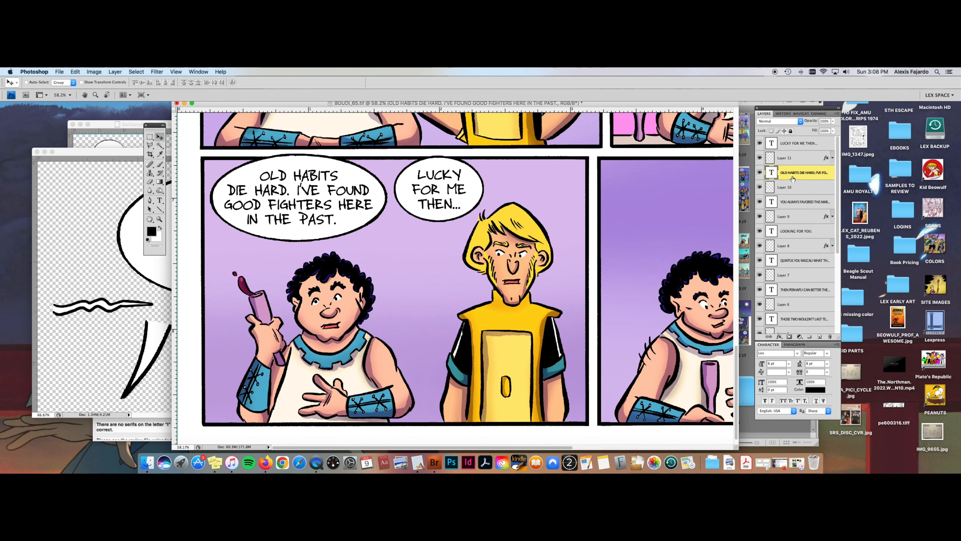
Step: Delete the trailing space after "PAST." in the first balloon's text so its last line centers properly
click(160, 201)
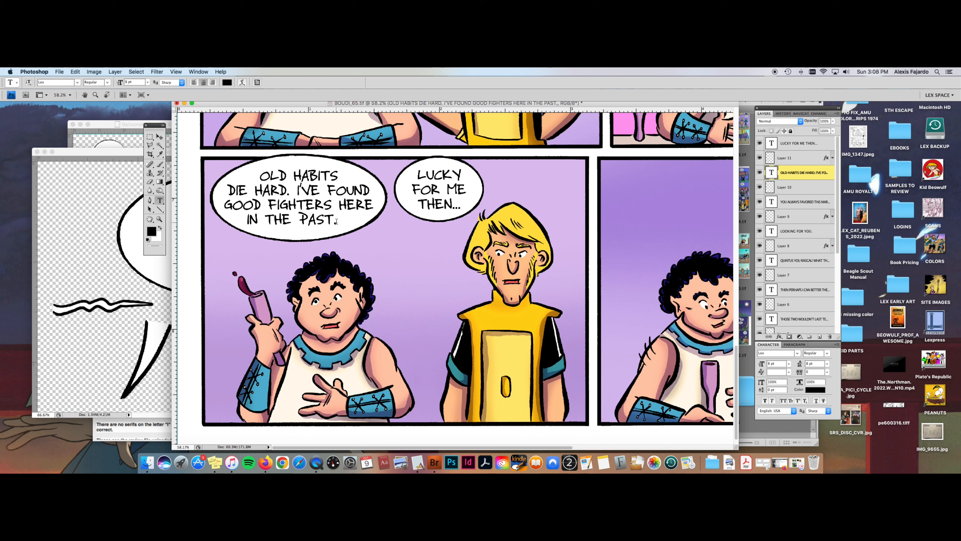
click(336, 221)
key(BackSpace)
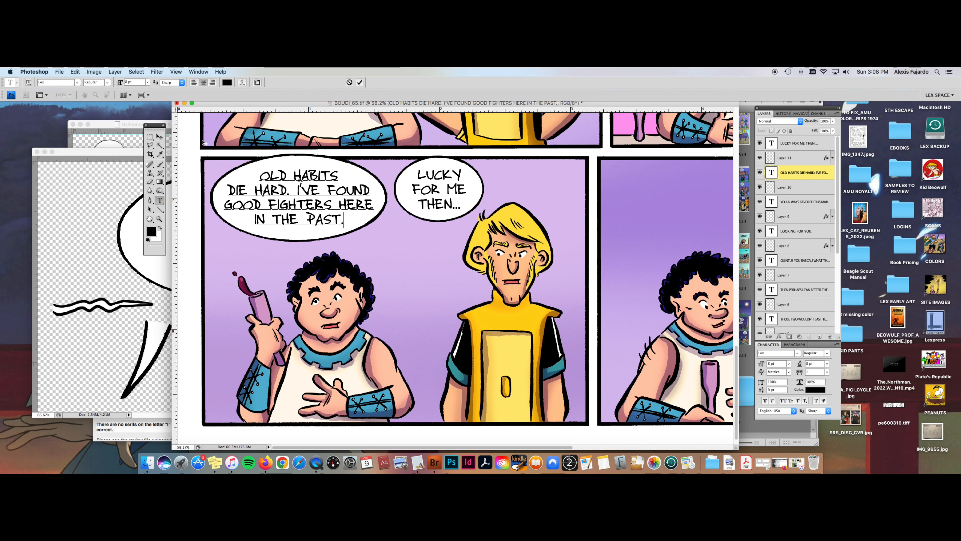
click(160, 137)
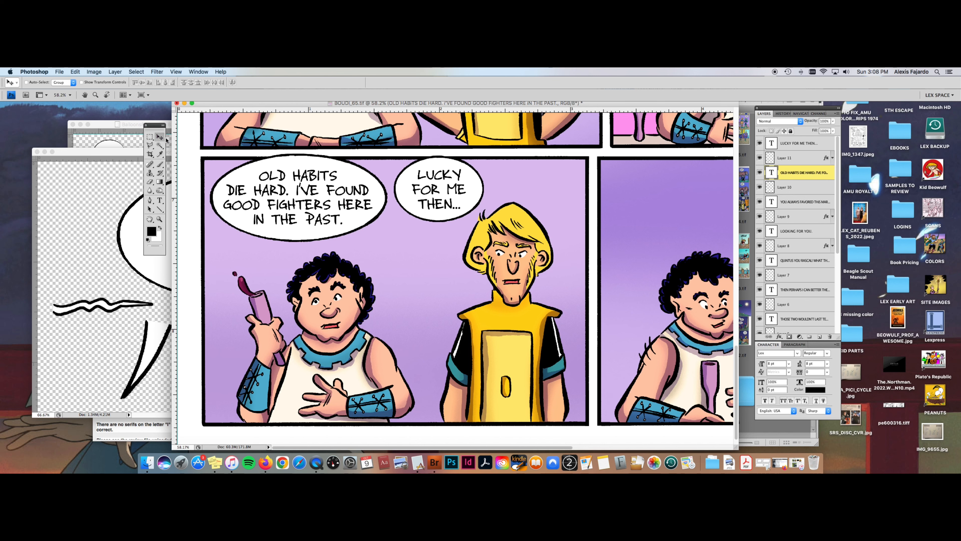